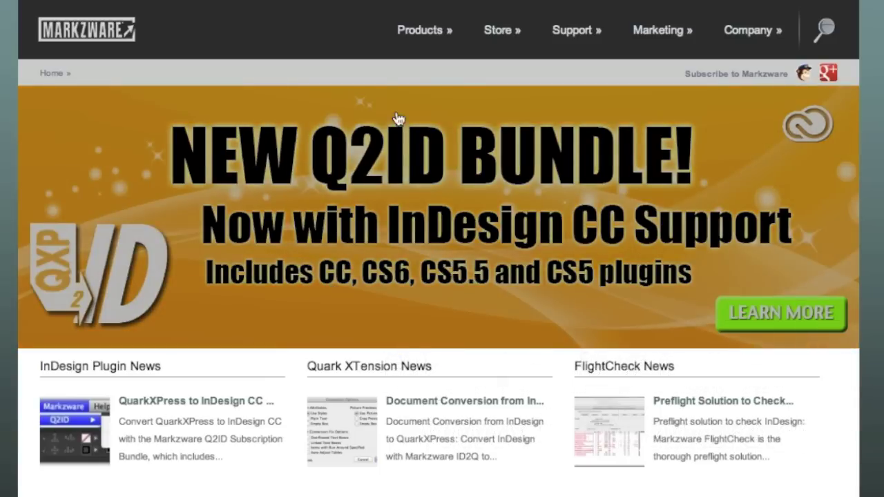
# Go to the FlightCheck (Preflight for Print) page through the Products menu on the Markzware site.
pyautogui.moveTo(421, 31)
pyautogui.moveTo(417, 73)
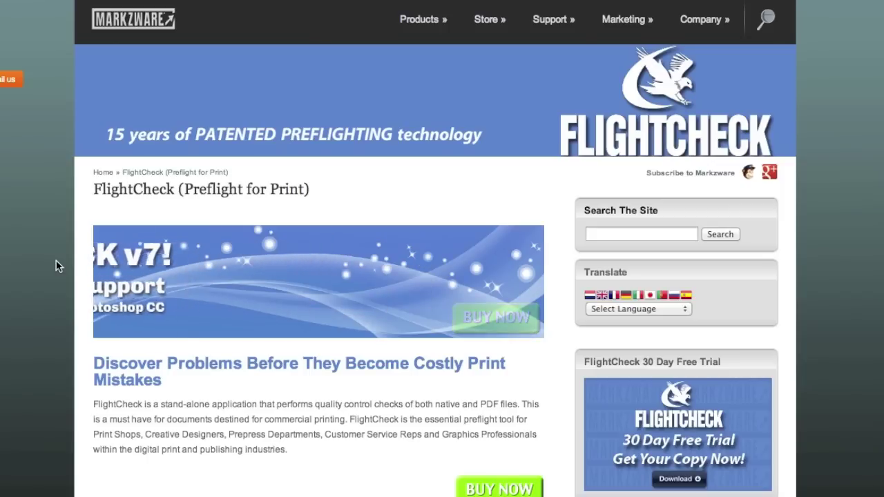
pyautogui.scroll(-10, 57, 266)
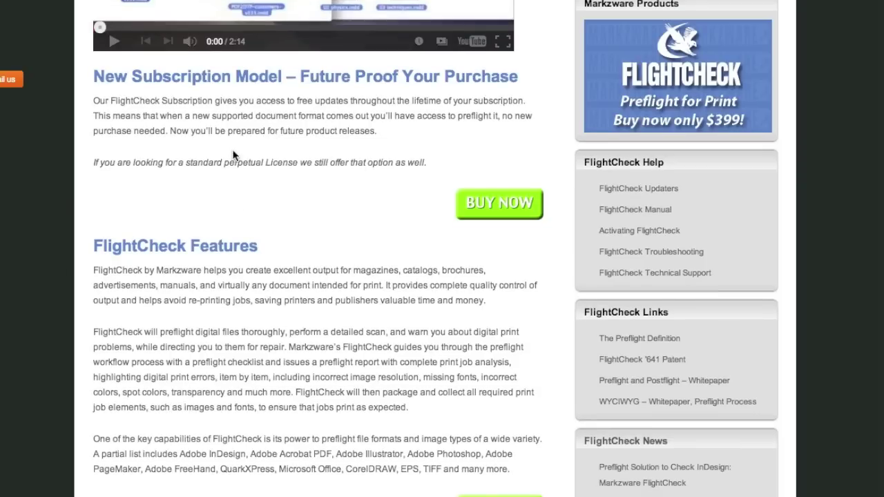
pyautogui.scroll(-5, 233, 155)
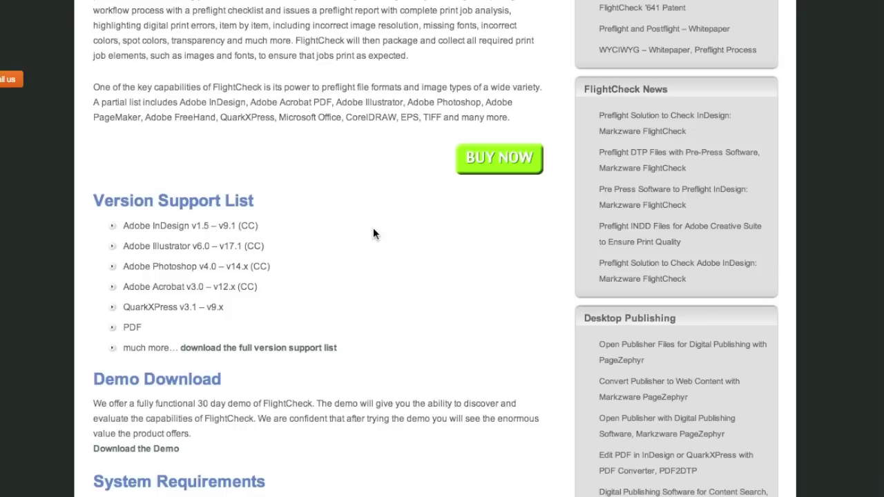
pyautogui.scroll(-3, 373, 229)
pyautogui.scroll(-4, 374, 231)
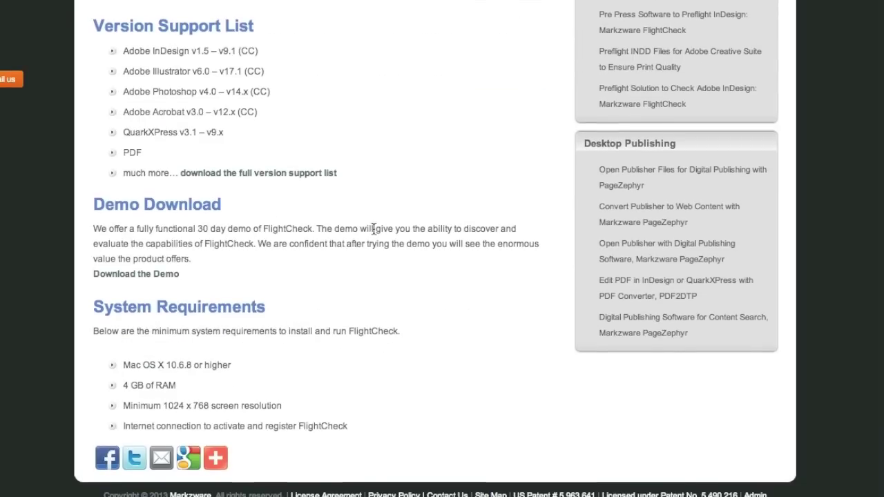
pyautogui.scroll(1, 453, 242)
pyautogui.scroll(20, 452, 242)
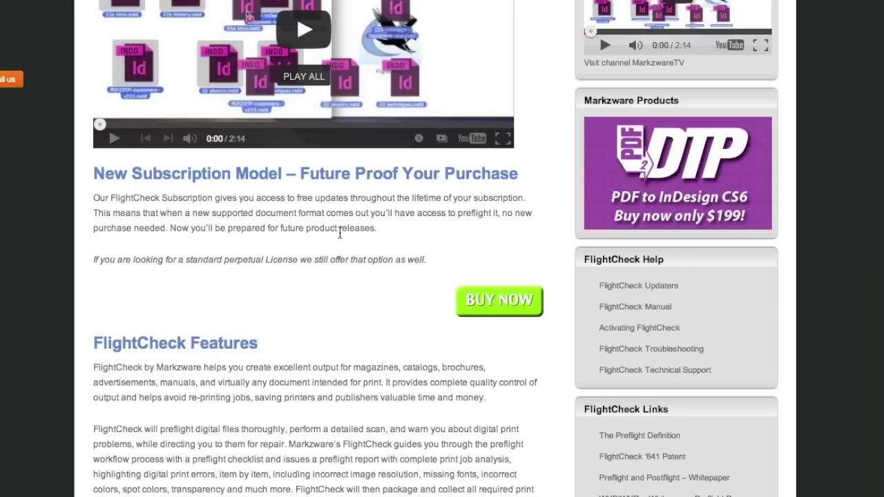
pyautogui.scroll(15, 340, 233)
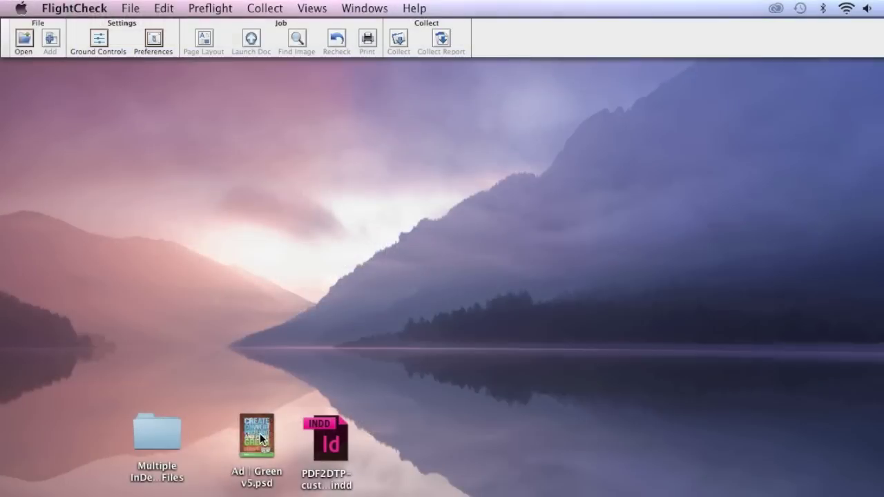
# Drag the Ad | Green v5.psd desktop file onto FlightCheck to preflight it, producing 18 flagged items.
pyautogui.moveTo(261, 437); pyautogui.dragTo(391, 438)
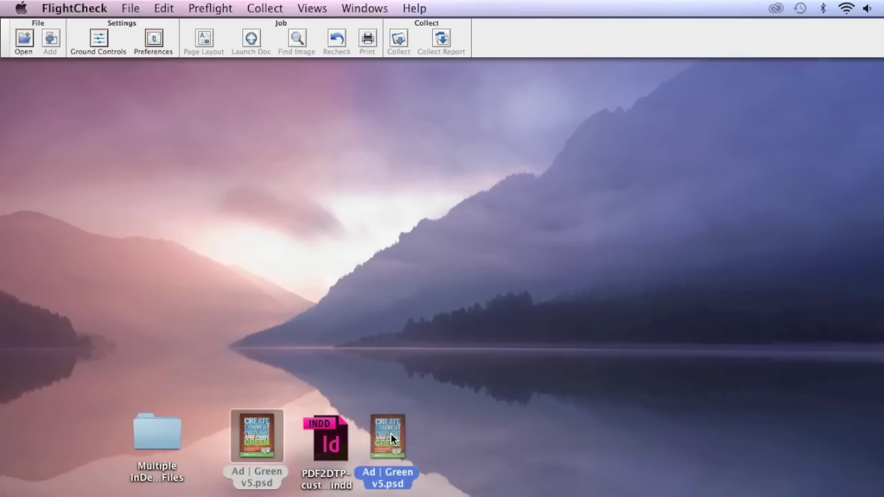
pyautogui.moveTo(391, 439); pyautogui.dragTo(508, 30)
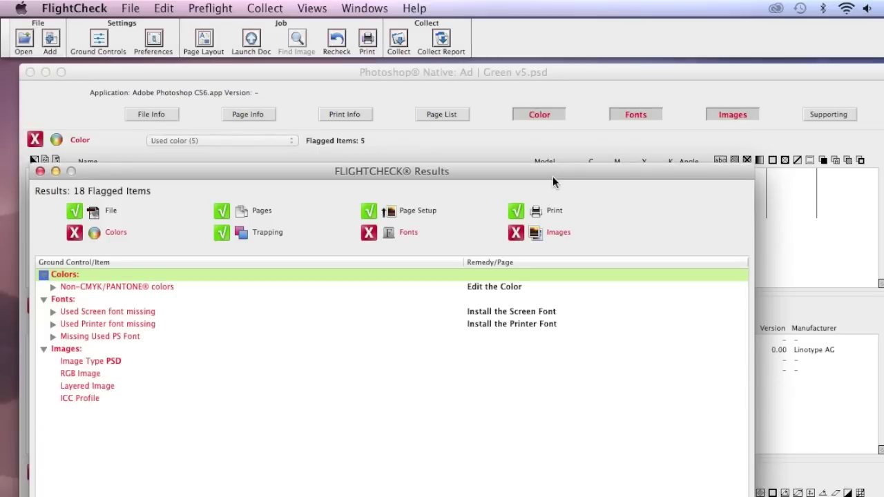
# Read the RGB Image and ICC Profile warnings, then expand the missing Futura-Bold, HelveticaInserat-Roman and SnellRoundhand fonts.
pyautogui.moveTo(552, 182); pyautogui.dragTo(529, 70)
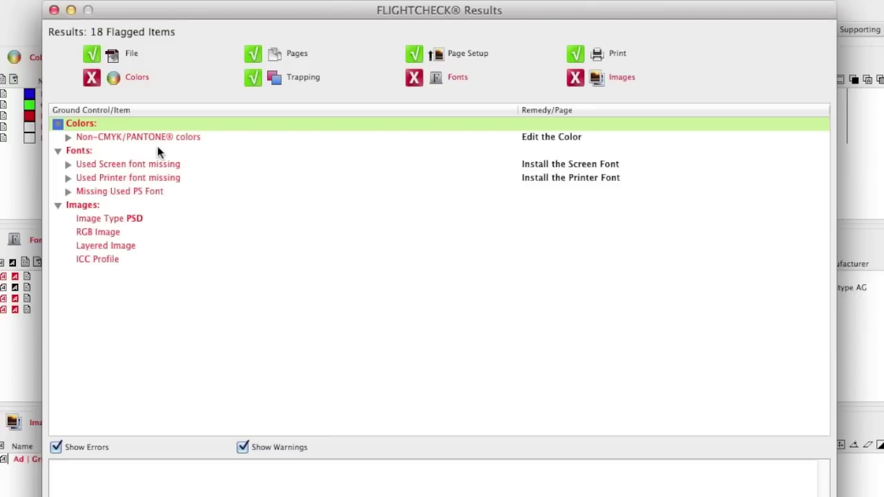
pyautogui.click(111, 234)
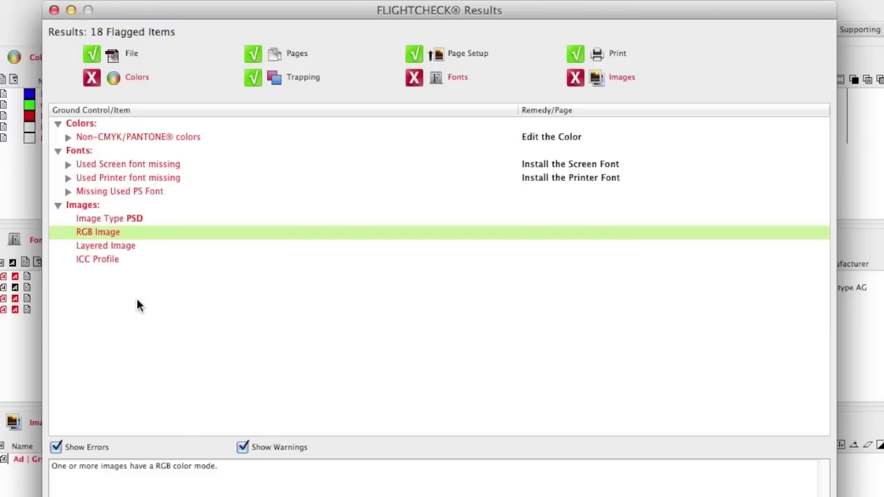
pyautogui.click(113, 260)
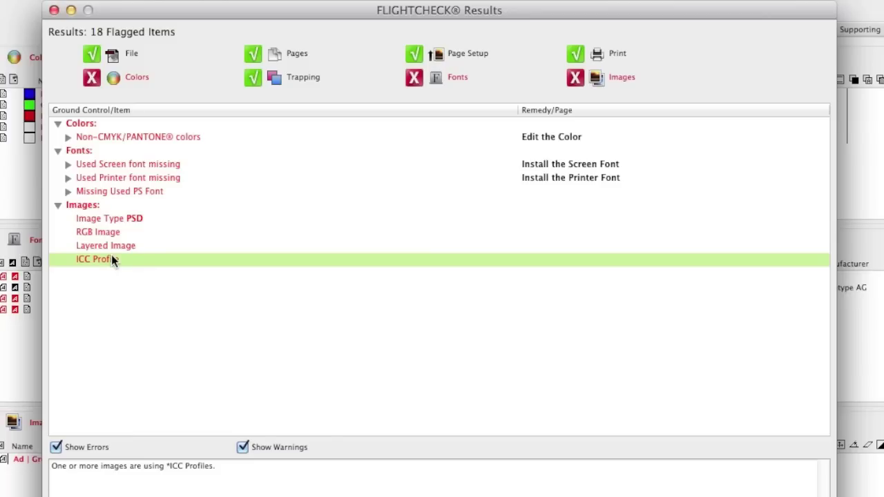
pyautogui.click(66, 179)
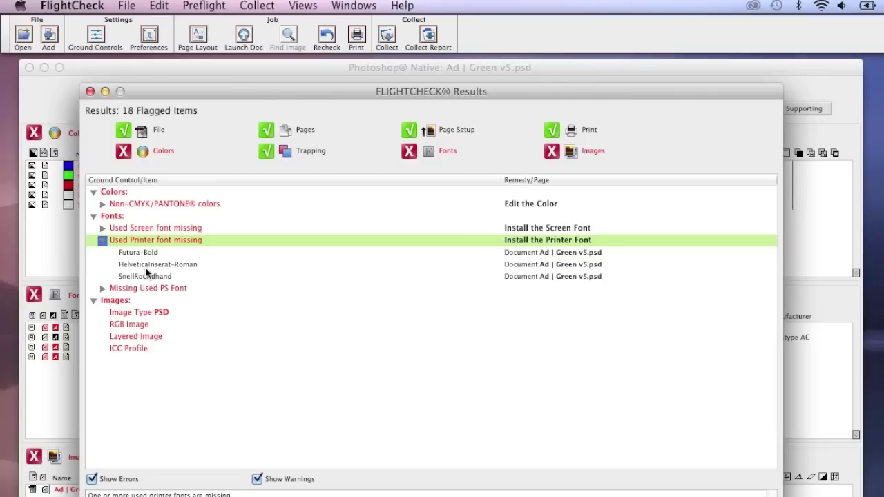
# Close the Results summary and view the Ad | Green v5.psd image entry's details in the report.
pyautogui.click(89, 92)
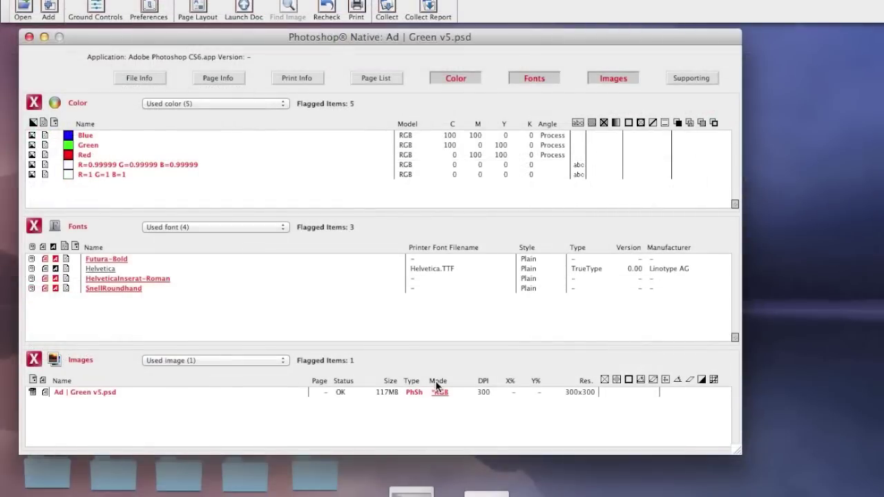
pyautogui.moveTo(437, 385)
pyautogui.click(439, 395)
pyautogui.doubleClick(439, 393)
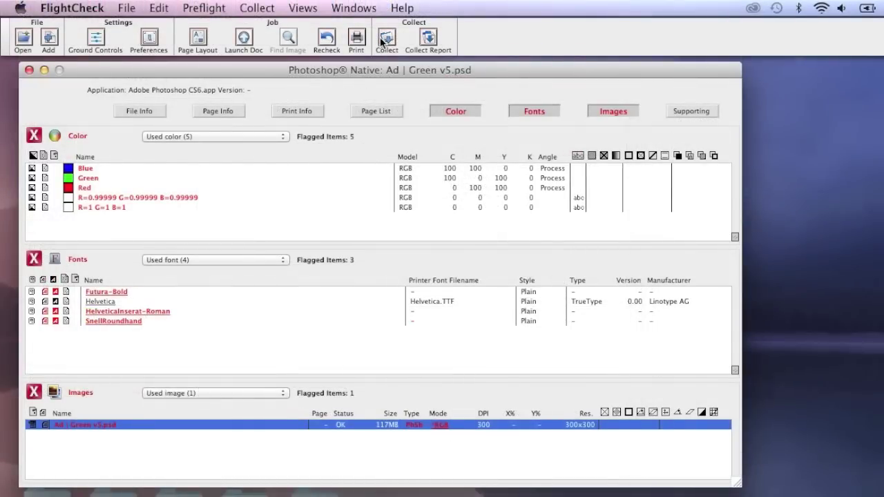
# Collect Ad | Green v5.psd with Compress Job unchecked, creating the Ad | Green v5.psd_f job folder.
pyautogui.click(384, 40)
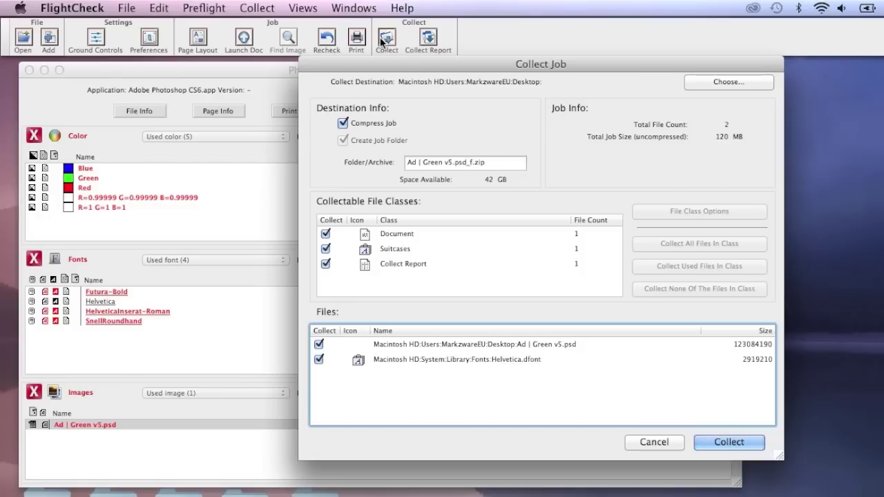
pyautogui.moveTo(417, 60); pyautogui.dragTo(248, 61)
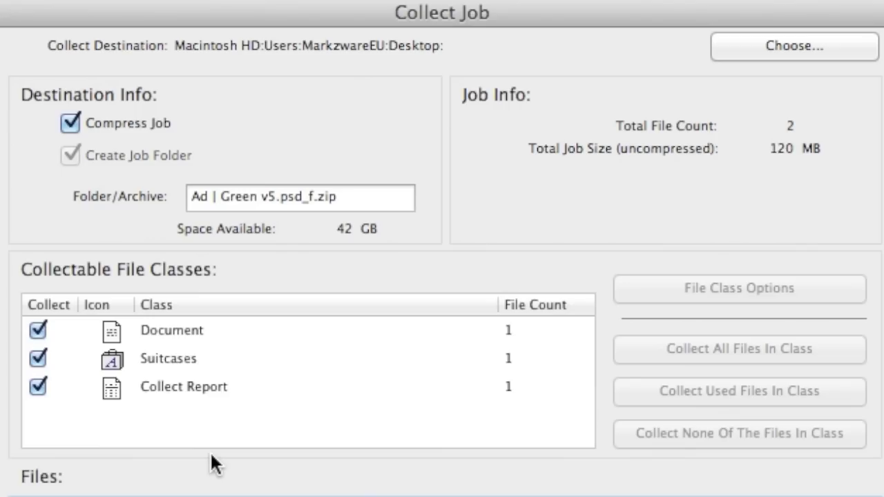
pyautogui.click(71, 122)
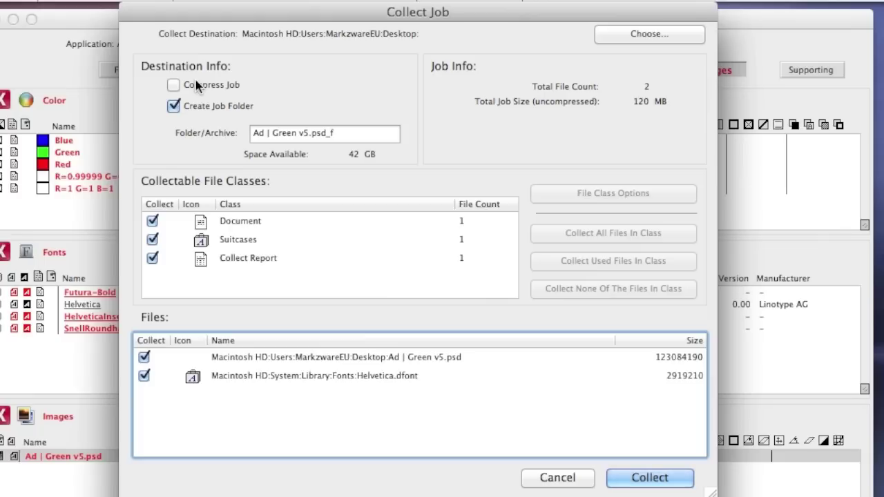
pyautogui.click(649, 477)
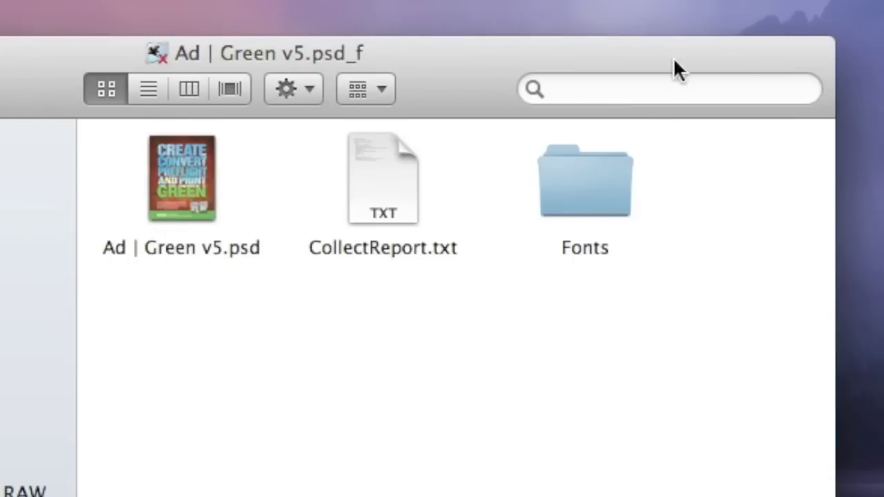
# Inspect the Fonts folder inside Ad | Green v5.psd_f, return, and close the job folder window.
pyautogui.doubleClick(617, 199)
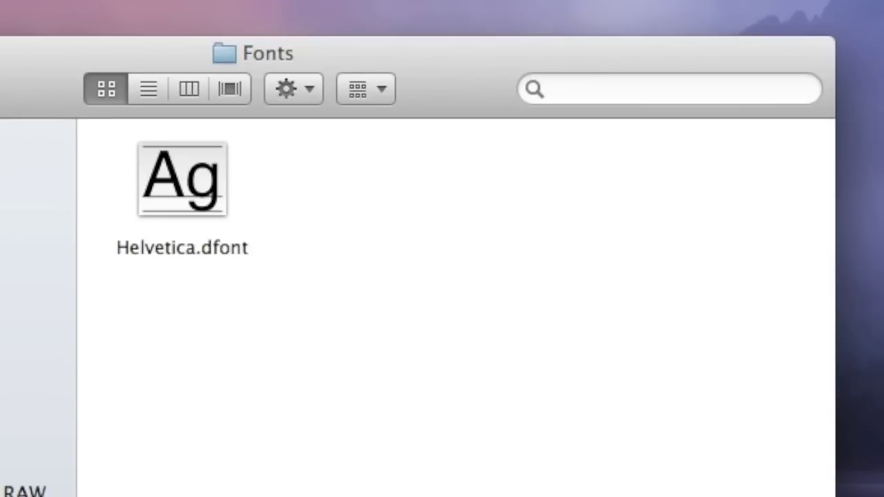
pyautogui.press('super+bracketleft')
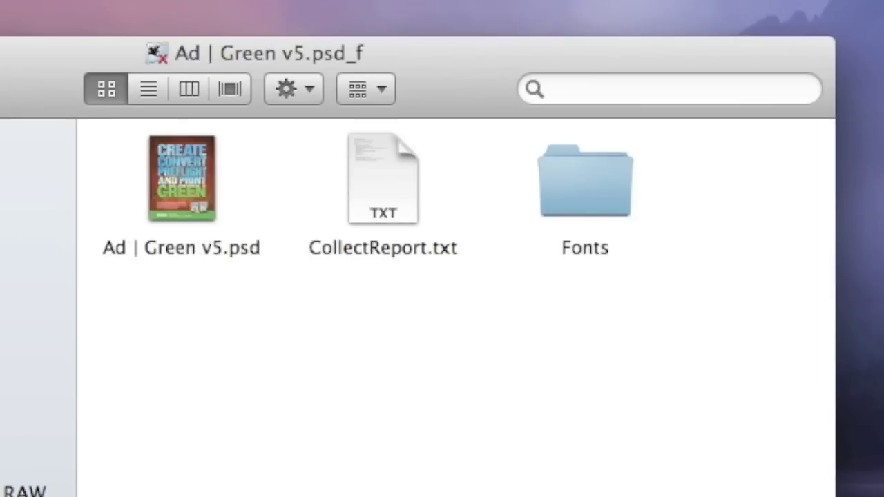
pyautogui.press('super+w')
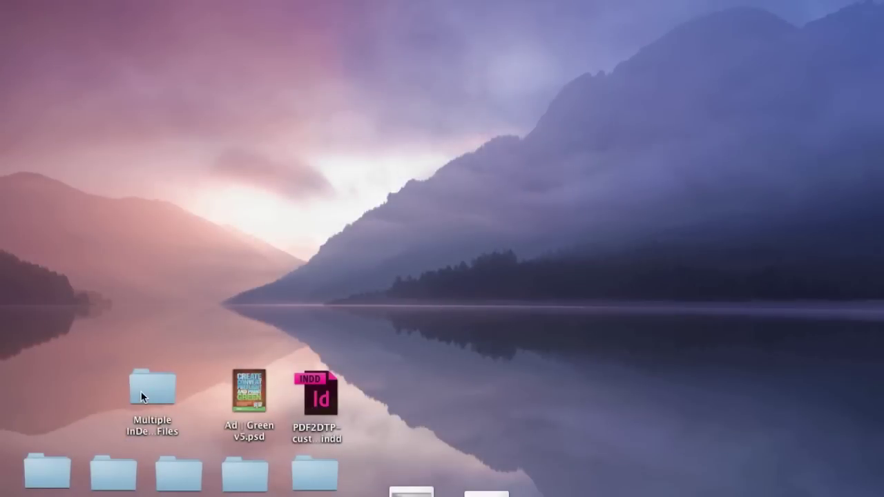
# Drag four INDD files from Multiple InDesign Files onto FlightCheck, producing 197 flagged items.
pyautogui.doubleClick(141, 396)
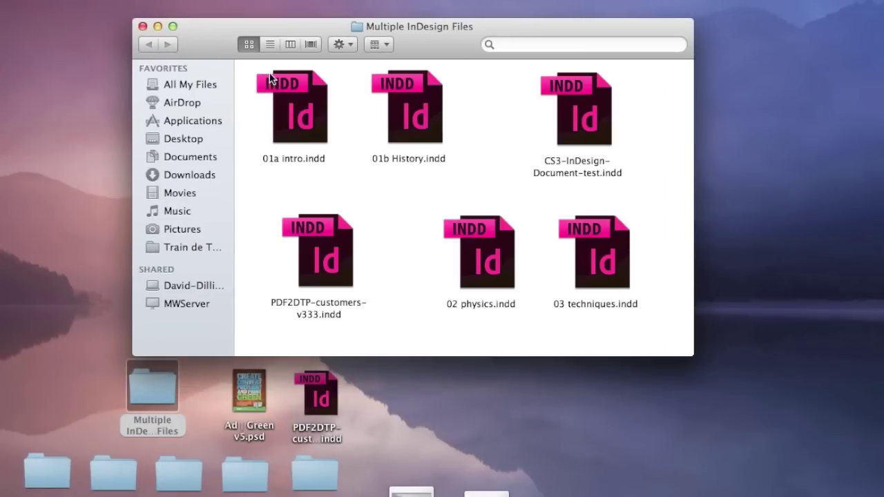
pyautogui.moveTo(250, 86); pyautogui.dragTo(501, 248)
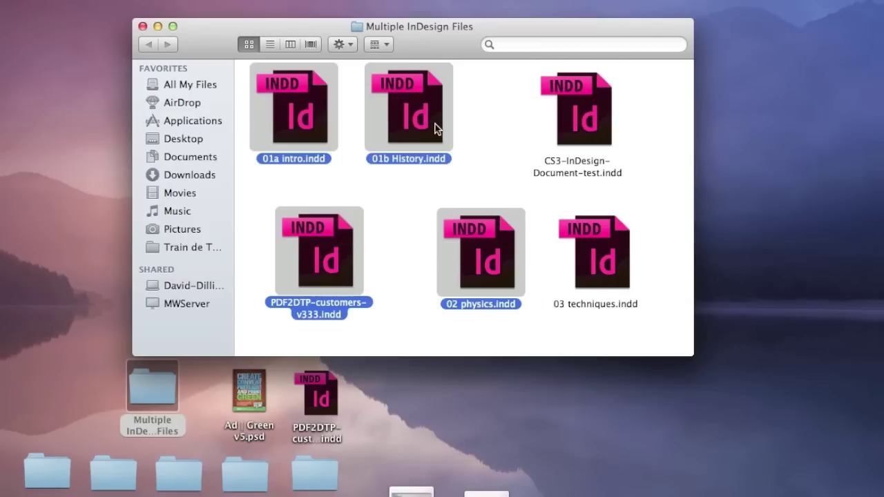
pyautogui.moveTo(420, 114); pyautogui.dragTo(486, 494)
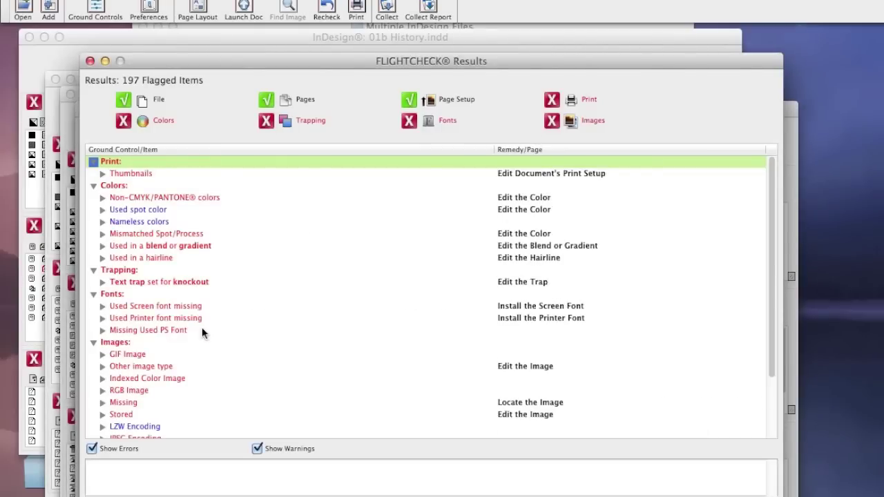
# Close the FLIGHTCHECK Results window and bring up the Collect Job dialog listing 73 files, 23 MB.
pyautogui.click(90, 61)
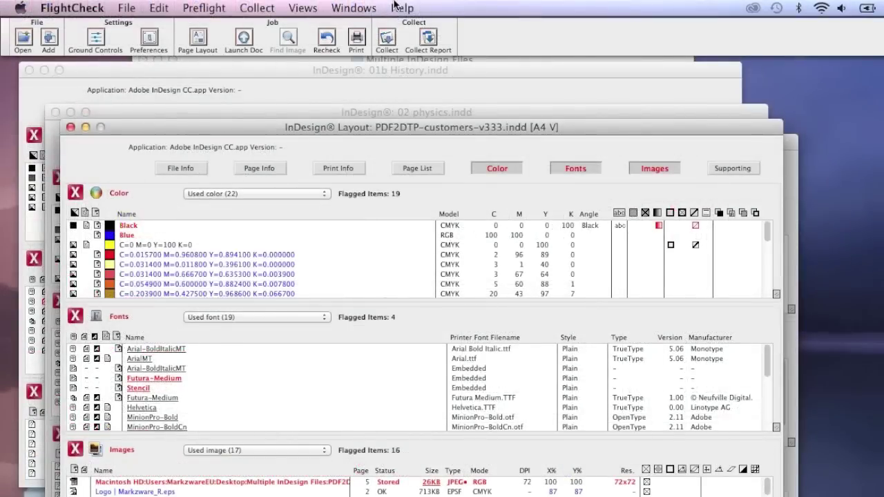
pyautogui.click(387, 42)
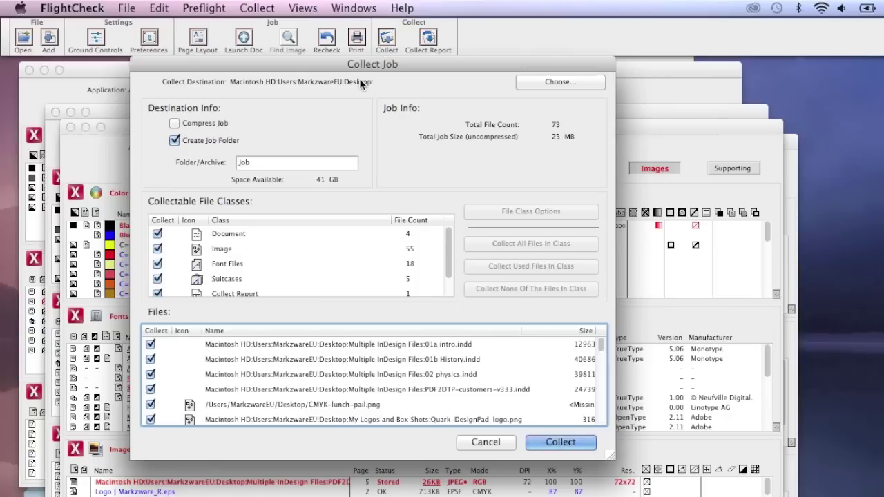
# Collect the four InDesign documents with Compress Job checked into CollectArchive.zip, then close the layout window.
pyautogui.click(174, 124)
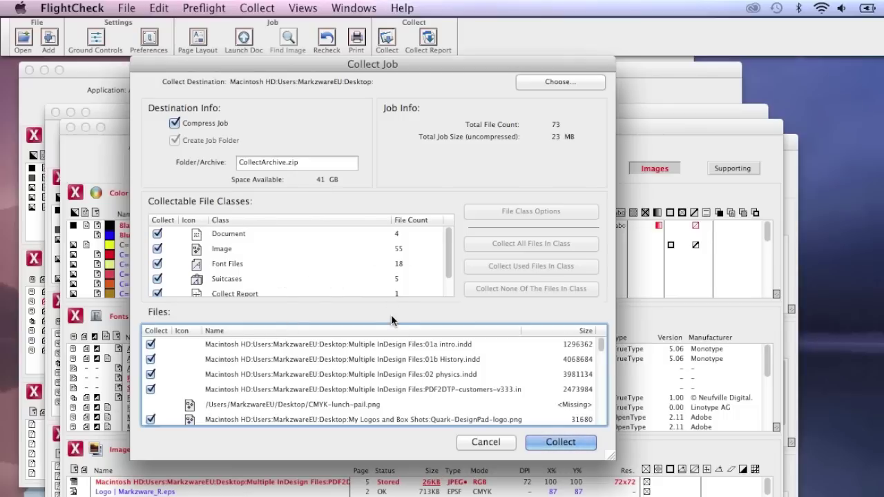
pyautogui.click(559, 440)
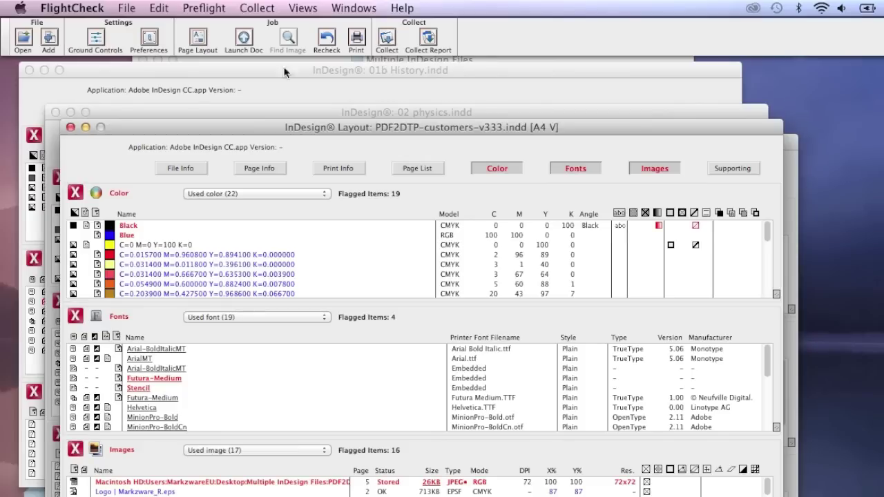
pyautogui.click(69, 128)
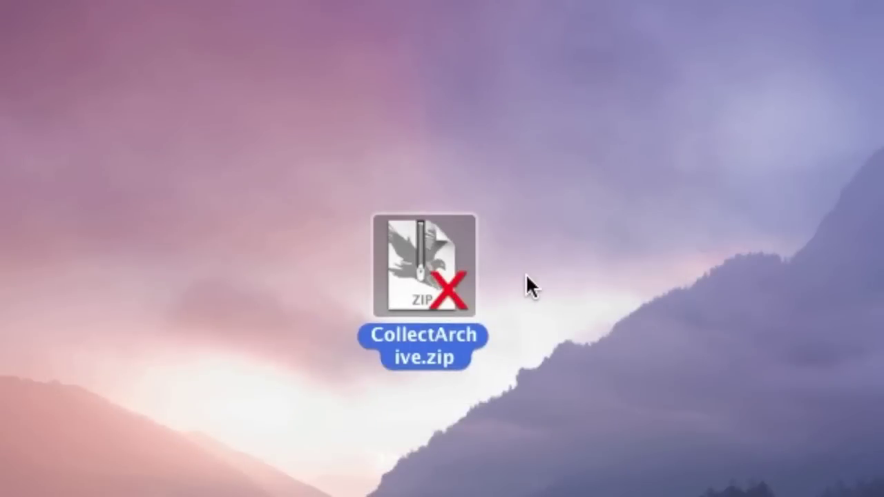
# Unzip CollectArchive.zip and open the CollectArchive folder to check its InDesign files, Fonts and Images.
pyautogui.doubleClick(438, 261)
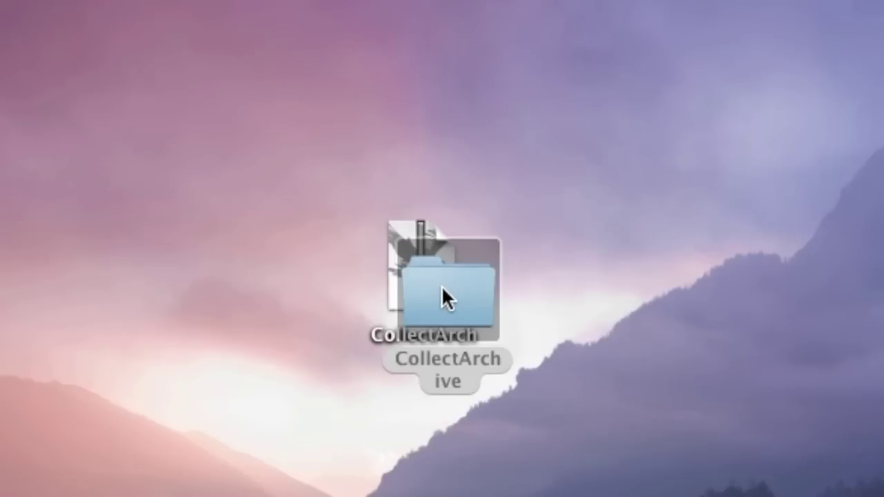
pyautogui.moveTo(446, 295); pyautogui.dragTo(620, 275)
pyautogui.doubleClick(619, 277)
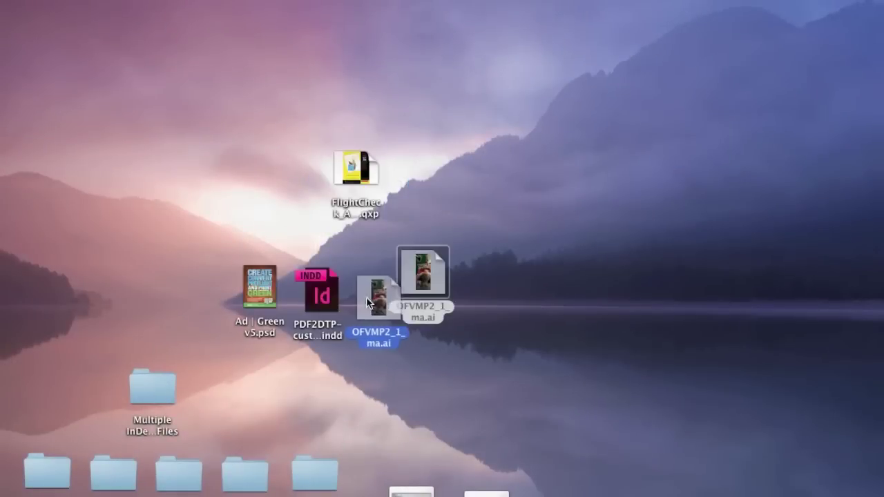
# Line up the .ai, InDesign and QuarkXPress files in a row beside the other documents.
pyautogui.moveTo(366, 297); pyautogui.dragTo(374, 300)
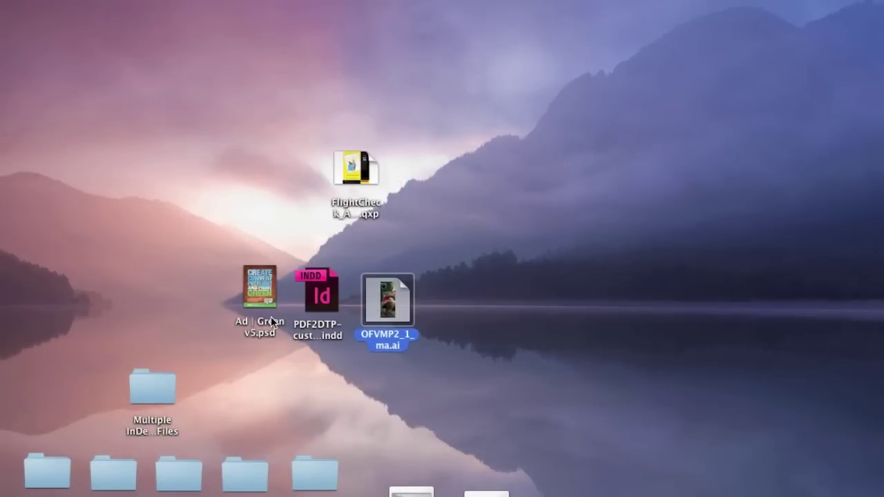
pyautogui.click(327, 295)
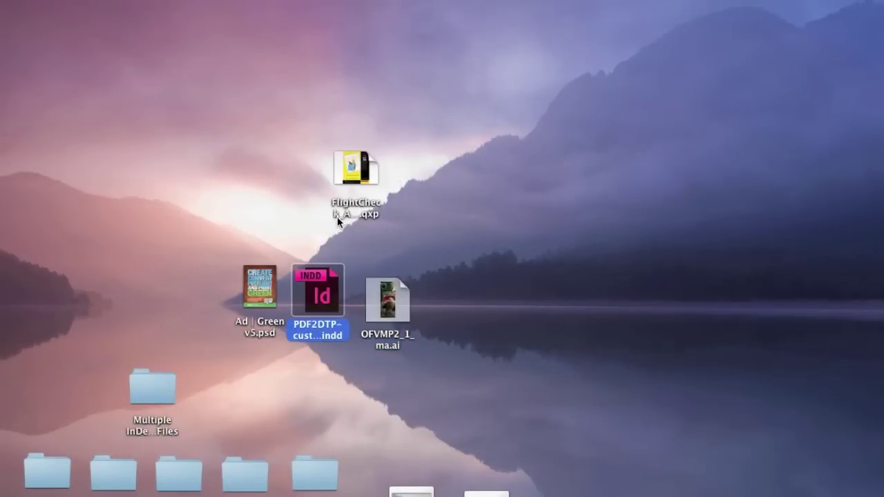
pyautogui.click(370, 311)
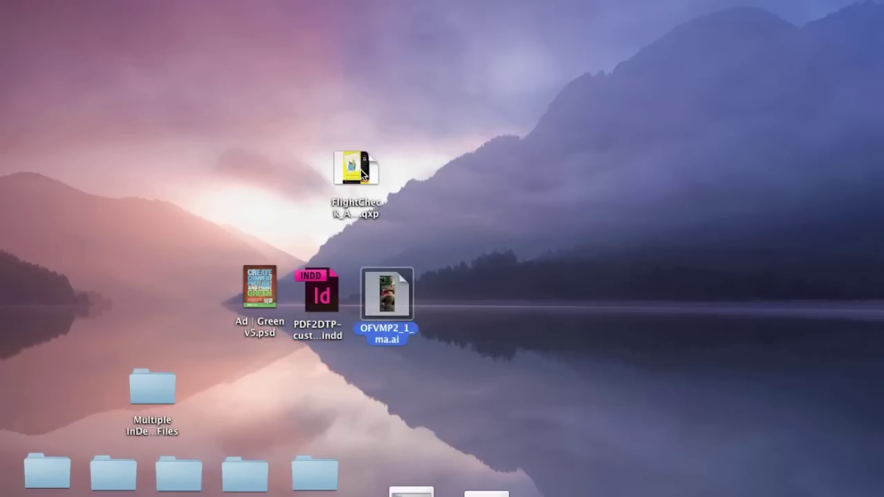
pyautogui.moveTo(360, 171); pyautogui.dragTo(463, 283)
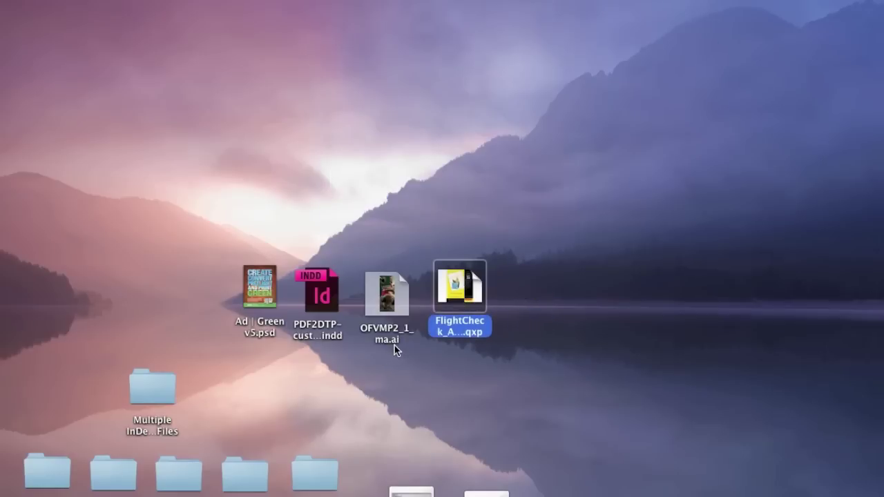
# Marquee-select all four documents and drop them onto FlightCheck for preflighting.
pyautogui.click(253, 193)
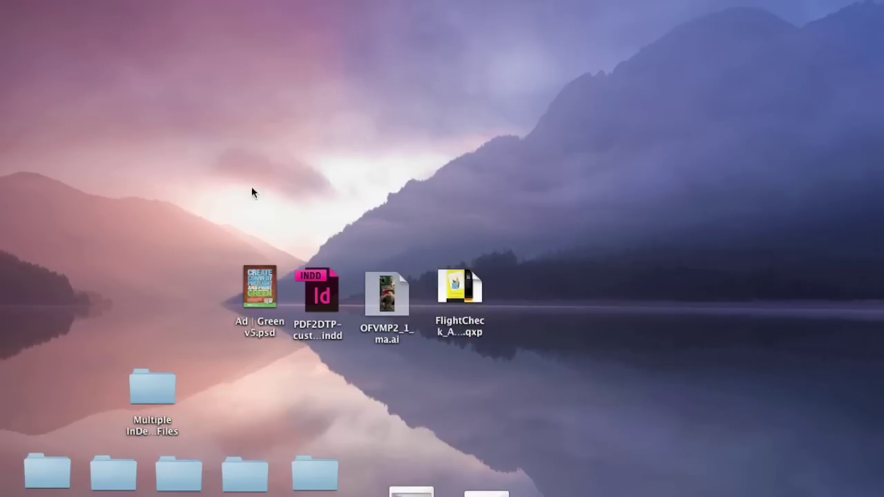
pyautogui.moveTo(225, 199); pyautogui.dragTo(451, 304)
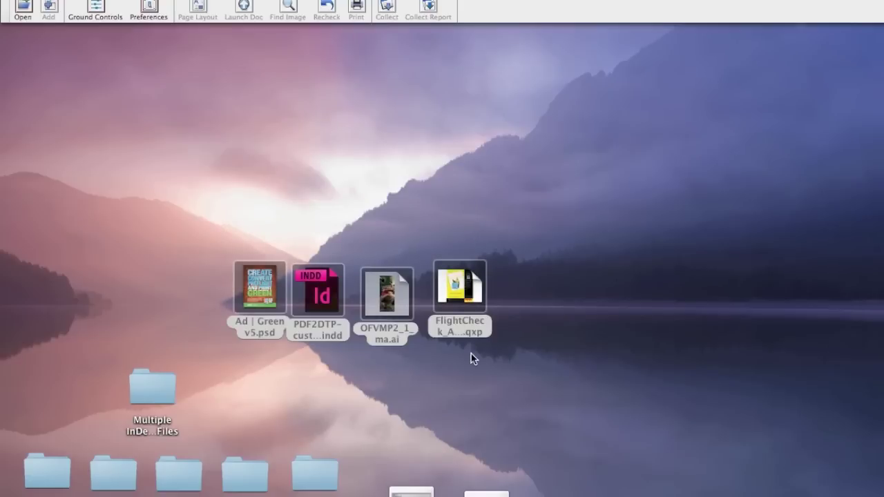
pyautogui.moveTo(473, 289); pyautogui.dragTo(522, 0)
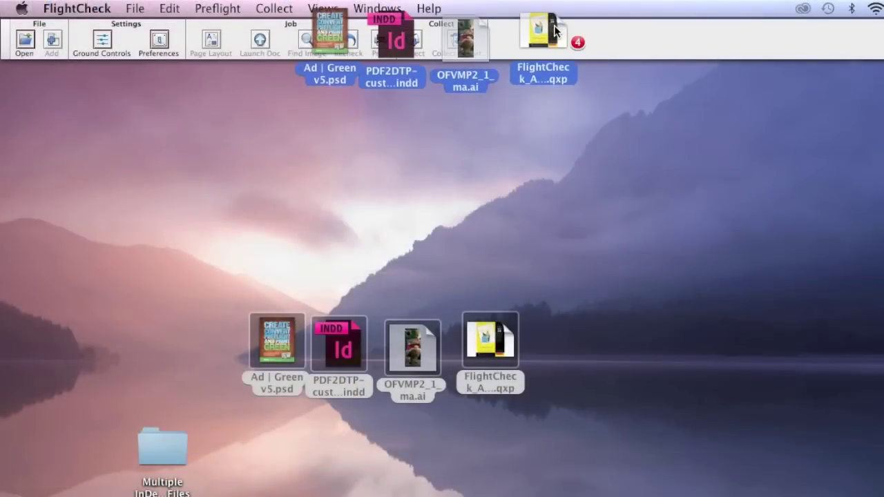
pyautogui.moveTo(555, 26); pyautogui.dragTo(563, 32)
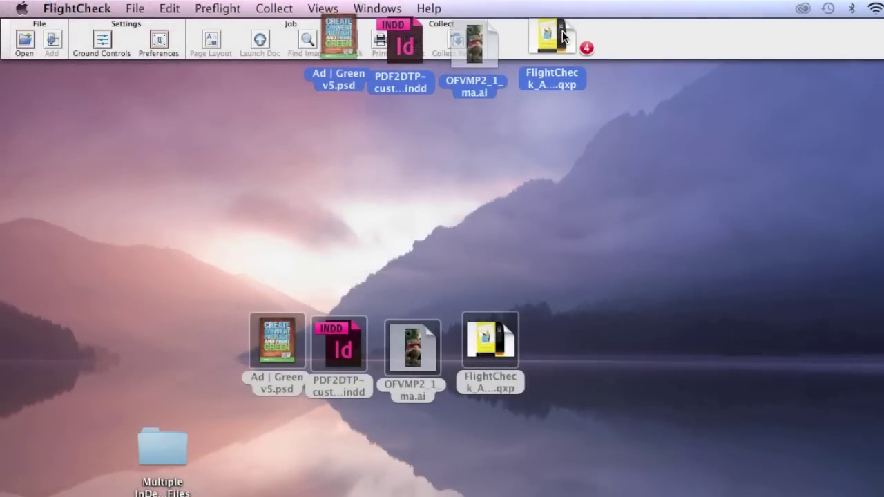
pyautogui.moveTo(562, 33); pyautogui.dragTo(562, 31)
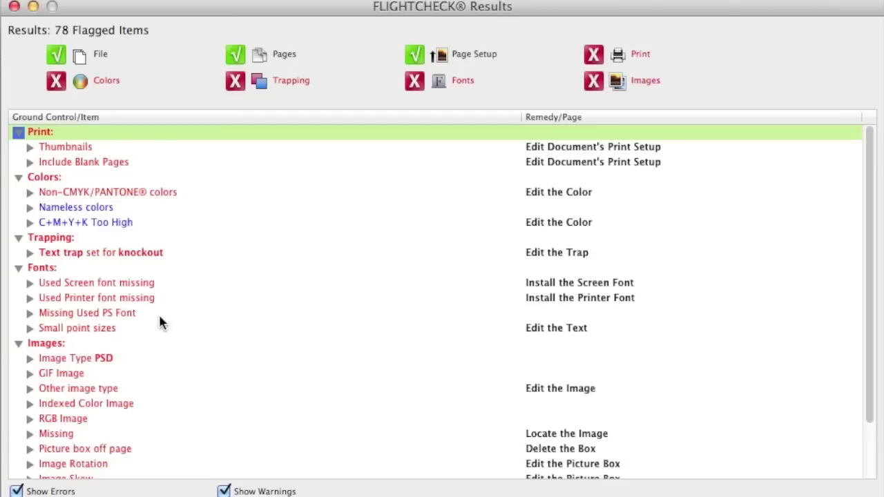
# Scroll the 78 results, peek at Scaled, and expand GIF Image to see its file.
pyautogui.scroll(-2, 158, 313)
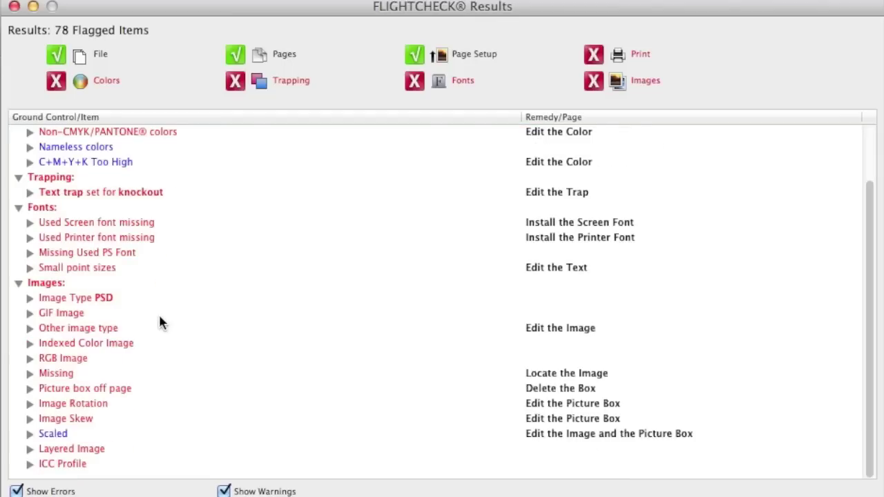
pyautogui.click(30, 434)
pyautogui.click(30, 434)
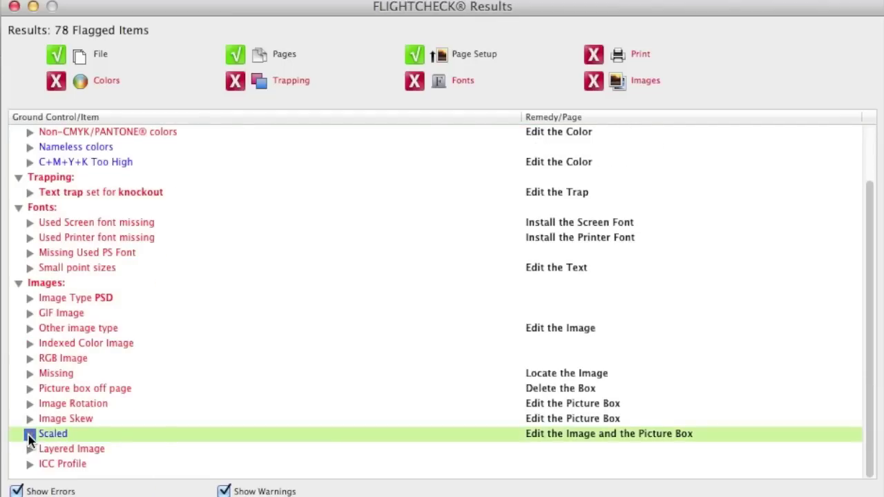
pyautogui.click(30, 314)
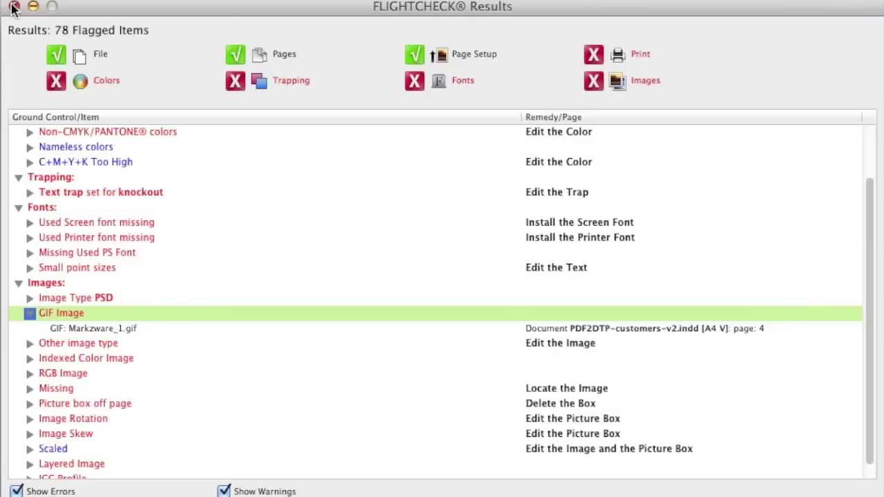
# Expand C+M+Y+K Too High, select the OFVMP2_1_ma.ai entry, then close the results list.
pyautogui.click(33, 163)
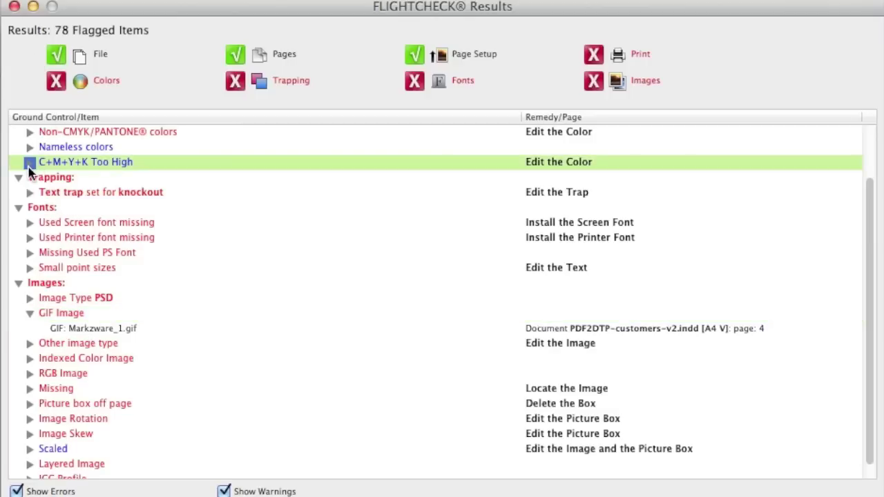
pyautogui.click(30, 164)
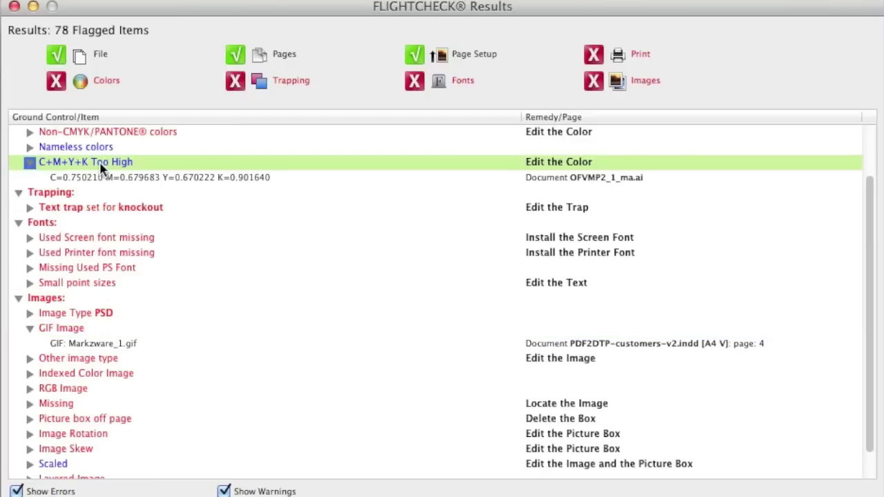
pyautogui.click(595, 178)
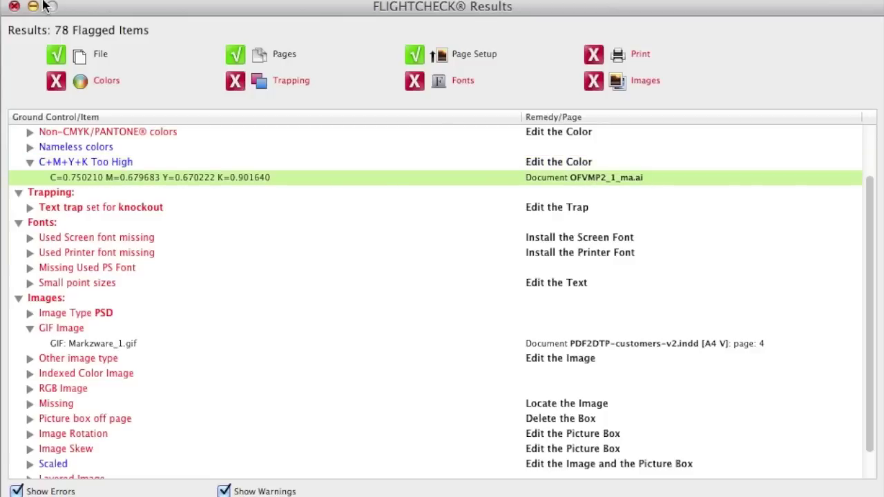
pyautogui.click(14, 6)
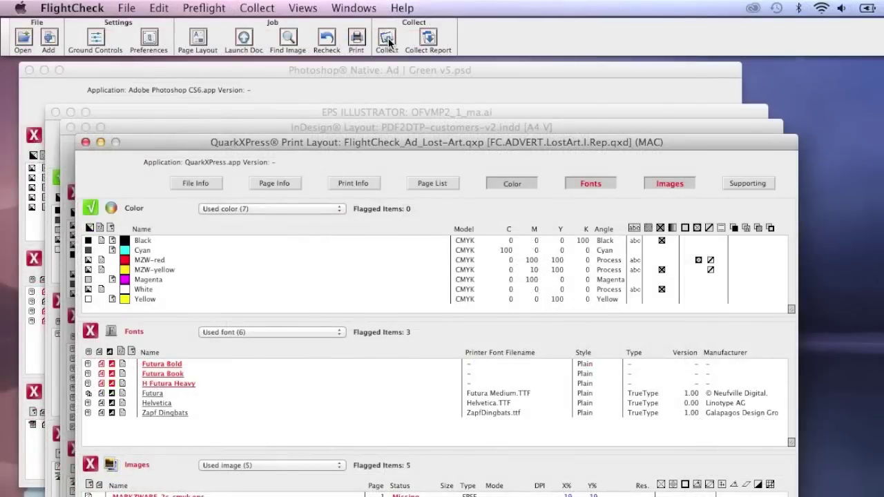
# Collect all files into an uncompressed Job folder with Compress Job unchecked.
pyautogui.click(387, 40)
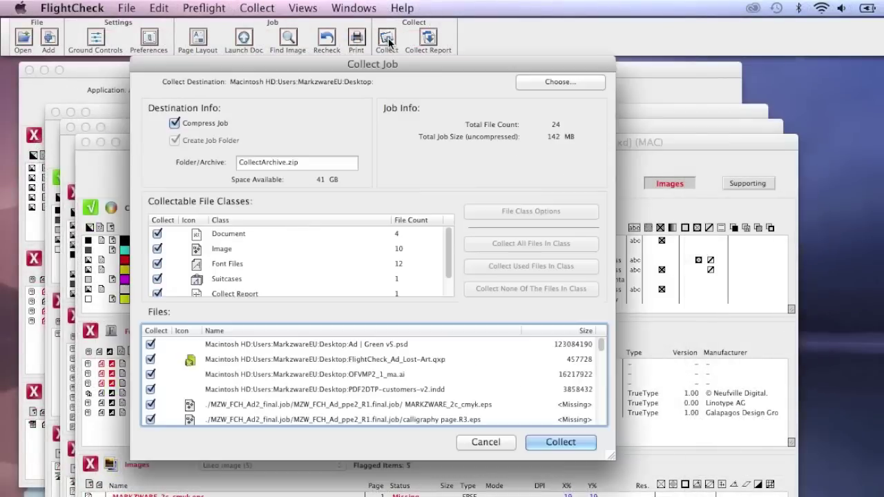
pyautogui.click(176, 121)
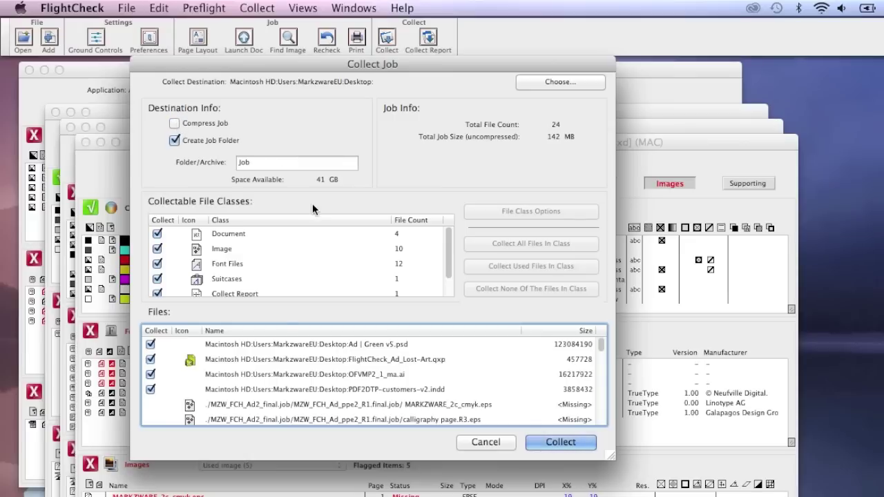
pyautogui.click(558, 445)
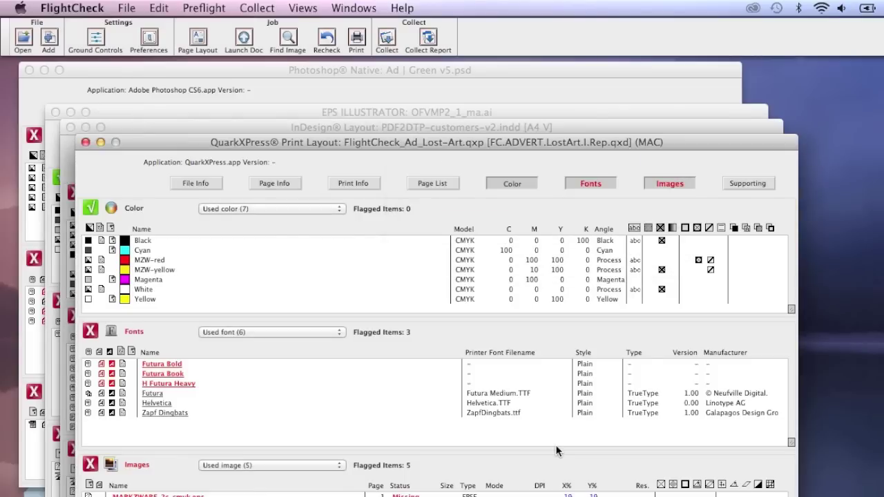
# Close the QuarkXPress, InDesign, Illustrator and Photoshop reports and select the new Job folder.
pyautogui.click(85, 142)
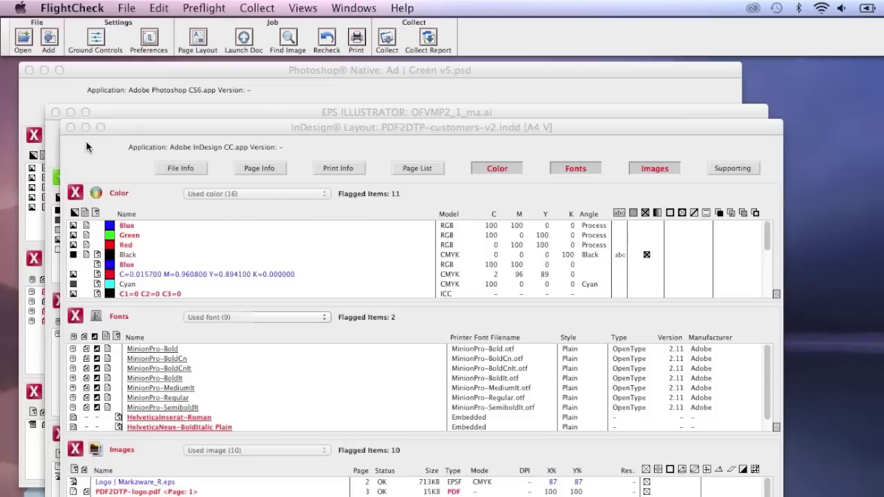
pyautogui.click(70, 127)
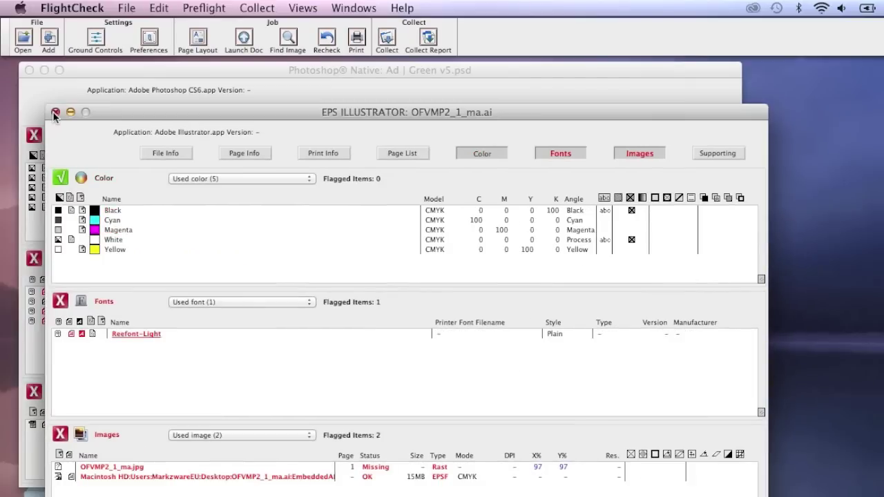
pyautogui.click(55, 113)
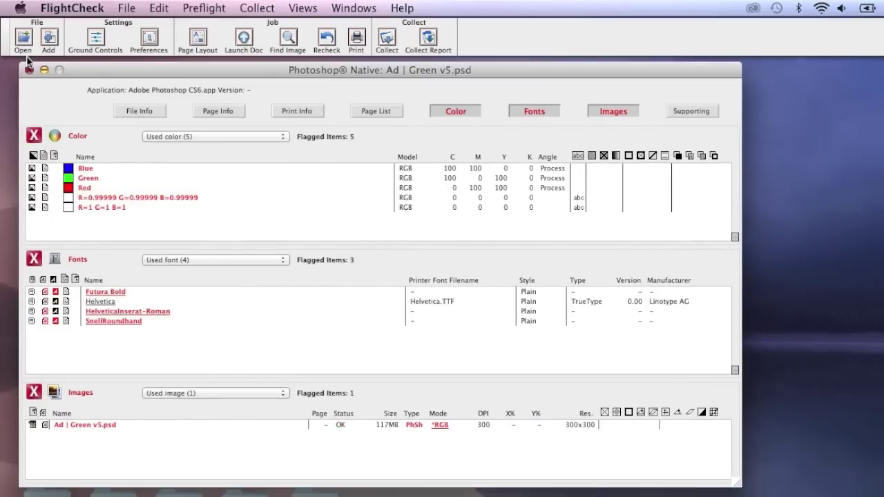
pyautogui.click(29, 70)
pyautogui.click(417, 198)
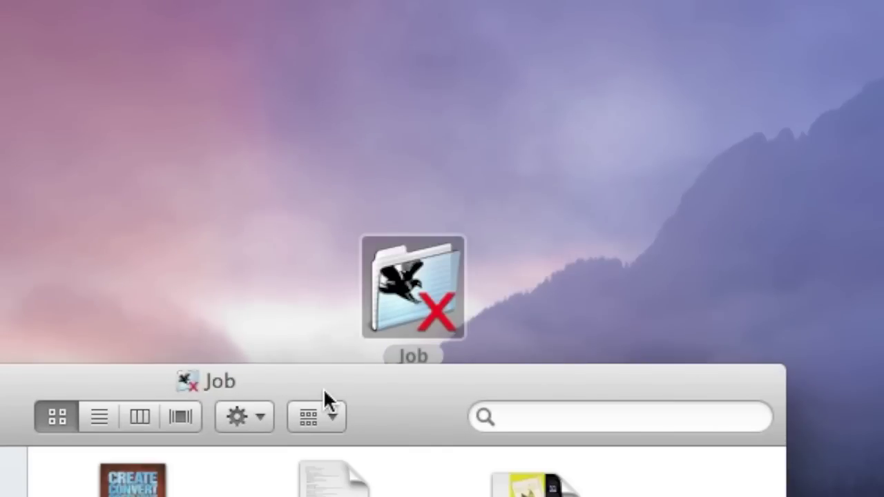
# Check the Job folder's Fonts (MinionPro-BoldCn.otf) and Images subfolders, returning to its top level.
pyautogui.moveTo(323, 388); pyautogui.dragTo(330, 168)
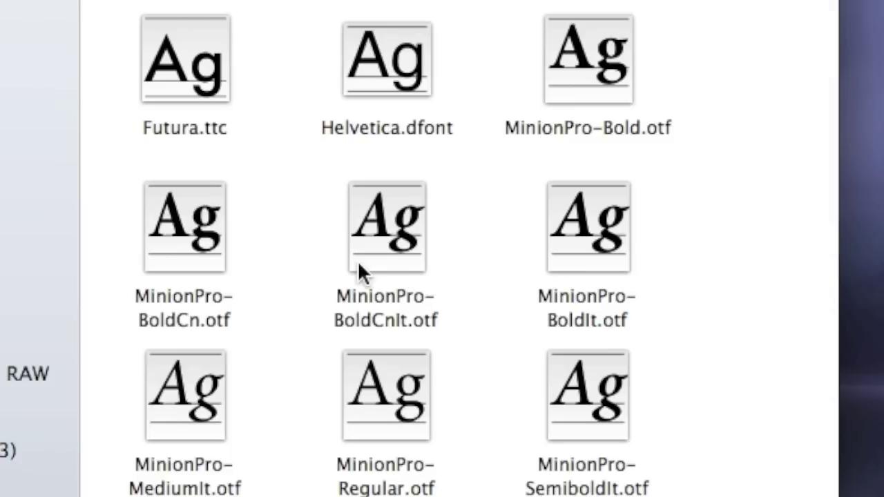
pyautogui.click(207, 222)
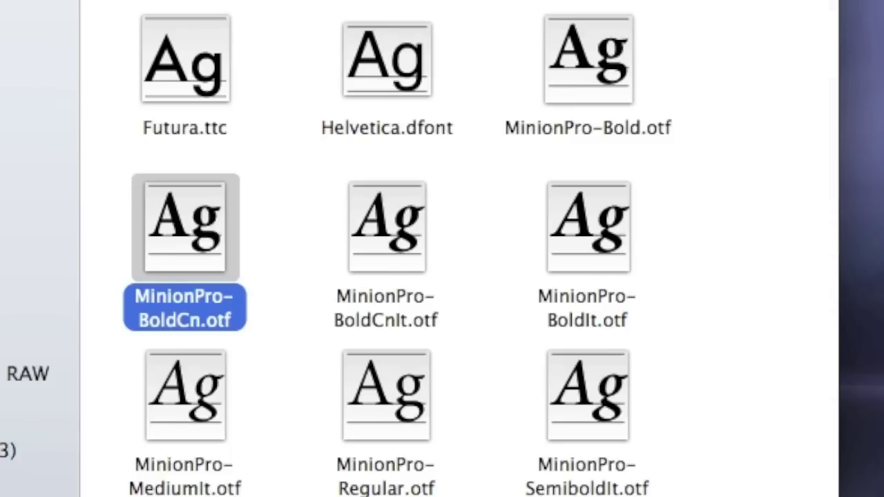
pyautogui.press('super+bracketleft')
pyautogui.doubleClick(347, 250)
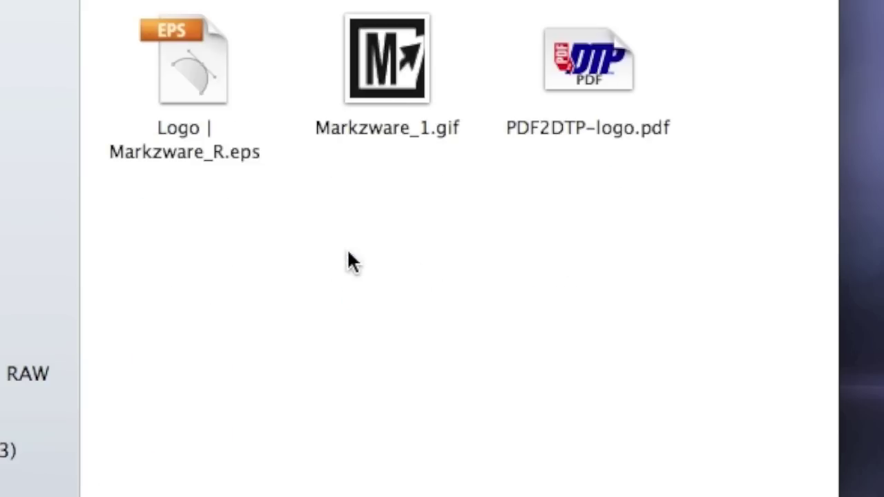
pyautogui.press('super+bracketleft')
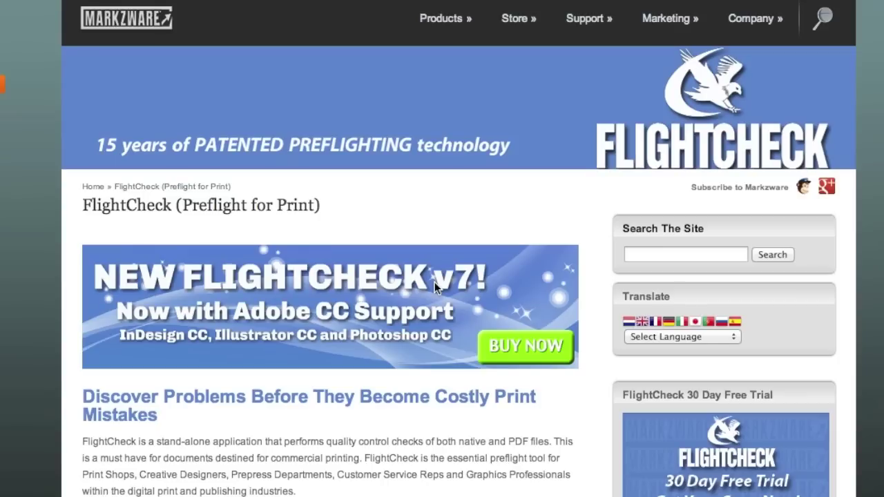
# Follow the NEW FLIGHTCHECK v7 banner to the FlightCheck 7 Store page.
pyautogui.click(434, 283)
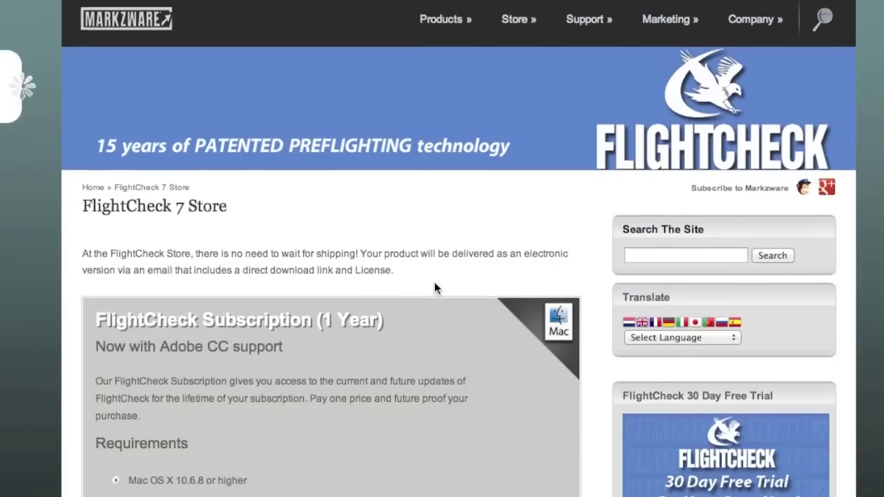